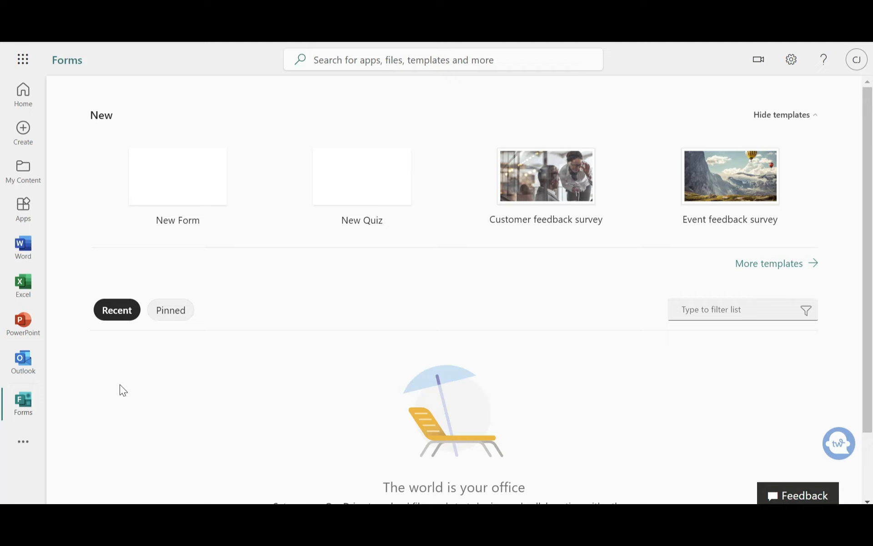
Create a new blank form
{"action": "left_click", "coordinate": [20, 401]}
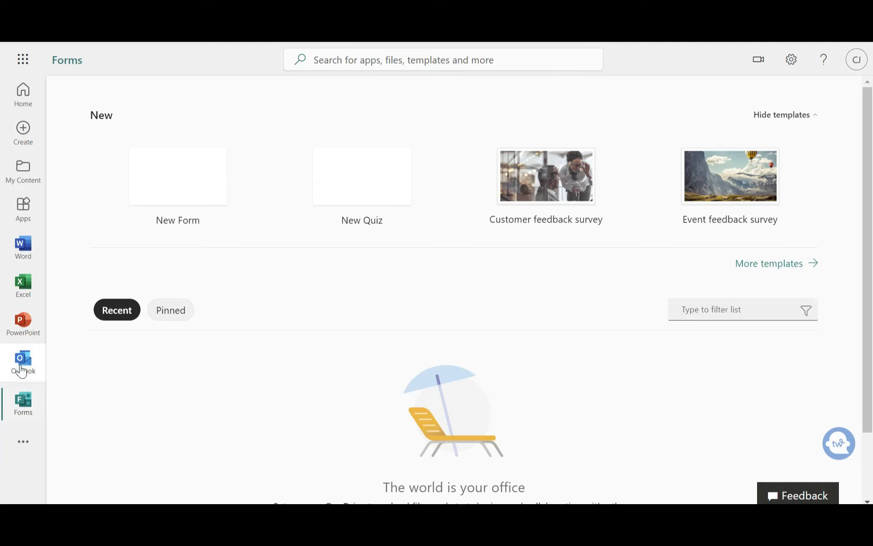
{"action": "left_click", "coordinate": [202, 176]}
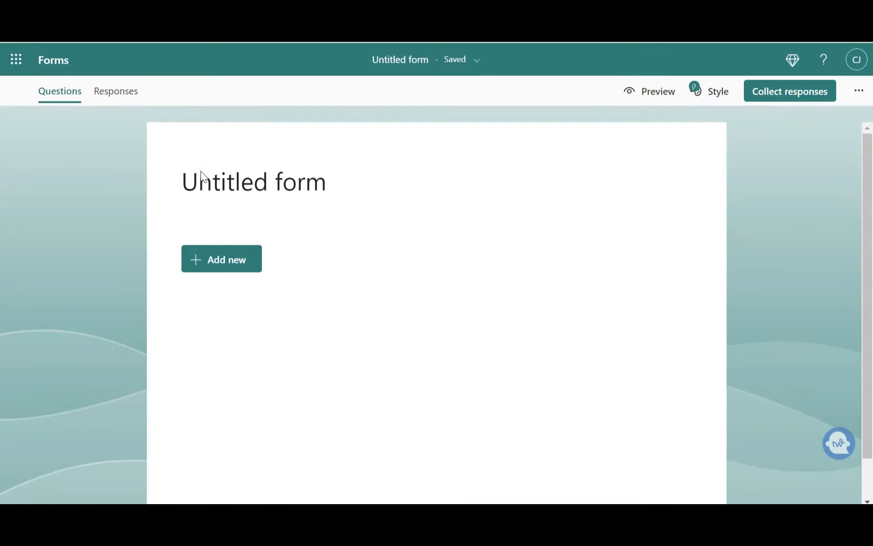
Title the form "Stander Time Tracking Form"
{"action": "left_click_drag", "start_coordinate": [326, 182], "coordinate": [147, 181]}
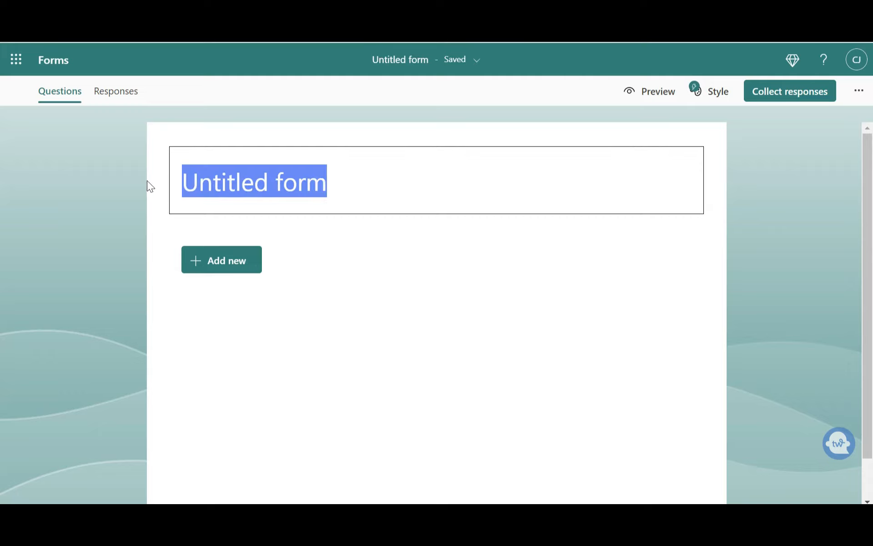
{"action": "left_click", "coordinate": [146, 181]}
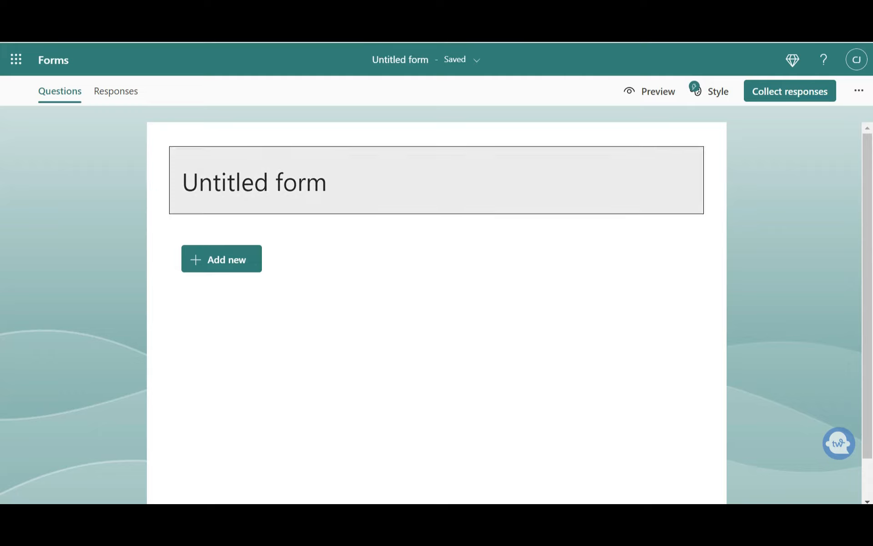
{"action": "left_click", "coordinate": [259, 166]}
{"action": "type", "text": "Stander Time Tracking Fro"}
{"action": "key", "text": "BackSpace"}
{"action": "key", "text": "BackSpace"}
{"action": "type", "text": "orm"}
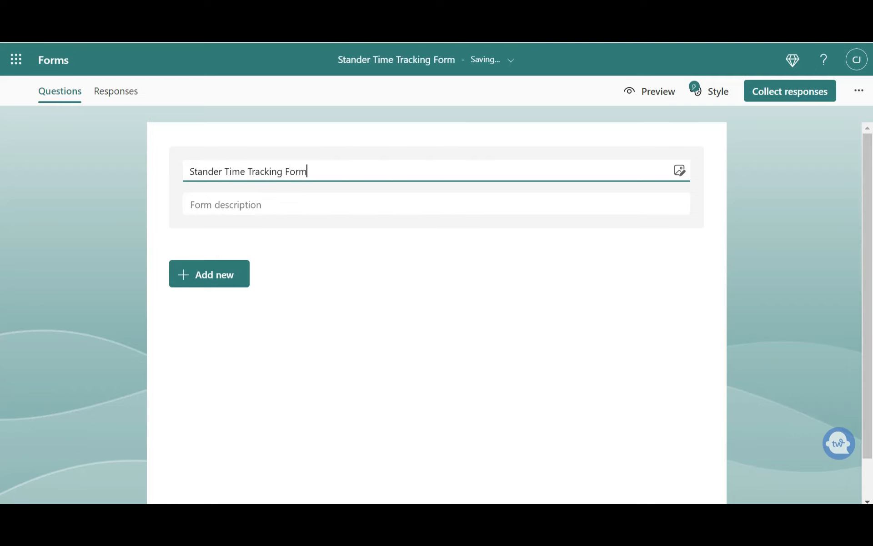
Enter "Student's Name" as the form description
{"action": "left_click", "coordinate": [264, 200]}
{"action": "type", "text": "Student"}
{"action": "type", "text": "s'"}
{"action": "type", "text": " Name"}
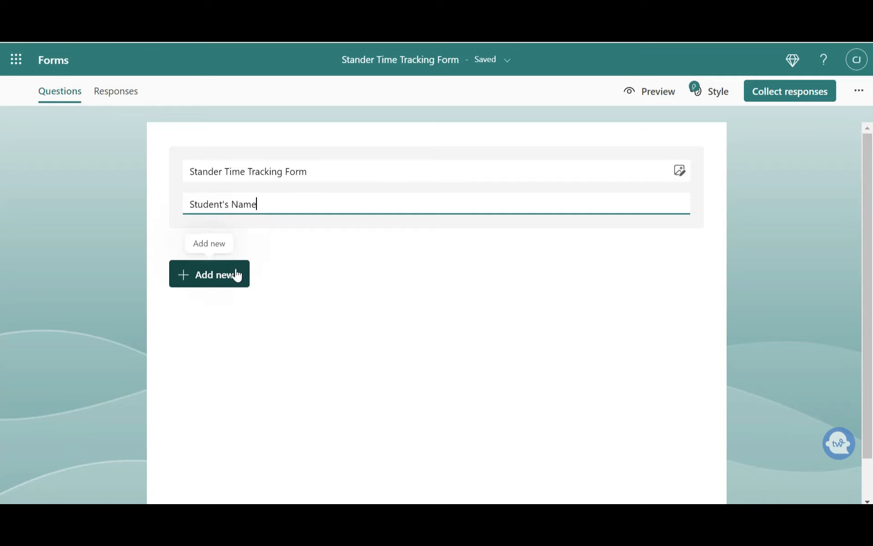
Add a Date question as the first question and make it required
{"action": "left_click", "coordinate": [236, 275]}
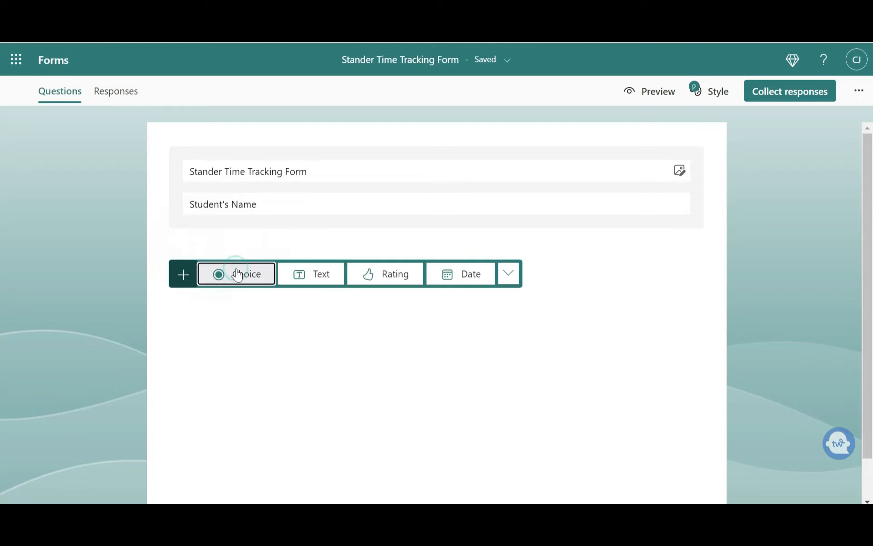
{"action": "left_click", "coordinate": [452, 277]}
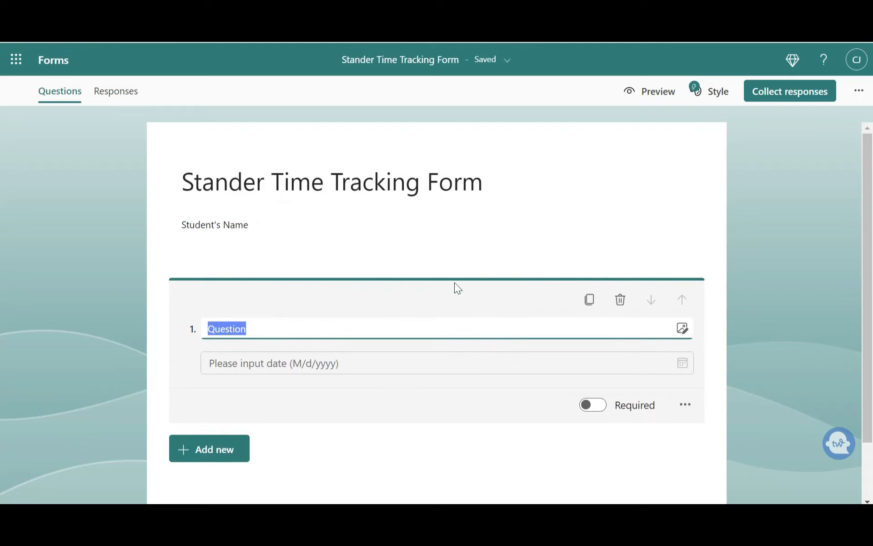
{"action": "left_click", "coordinate": [592, 411]}
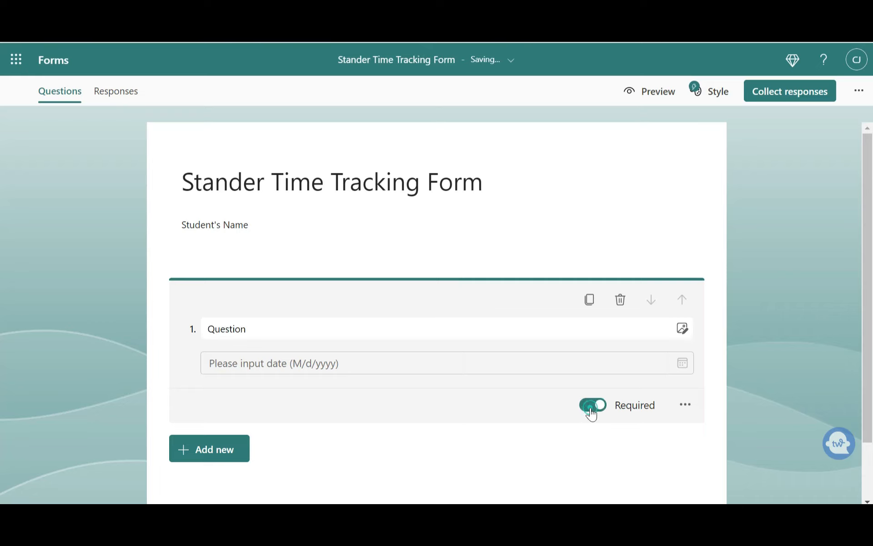
Add a Text question titled "Name"
{"action": "left_click", "coordinate": [211, 453]}
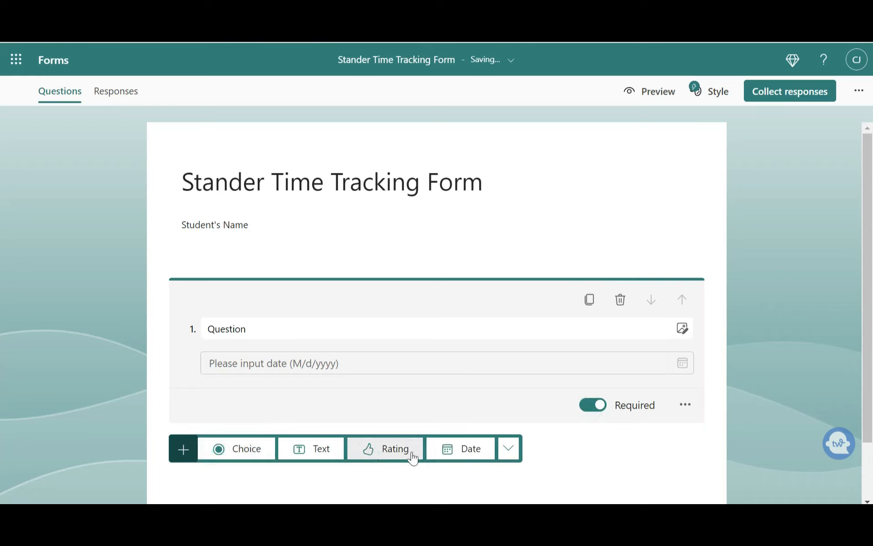
{"action": "left_click", "coordinate": [322, 449]}
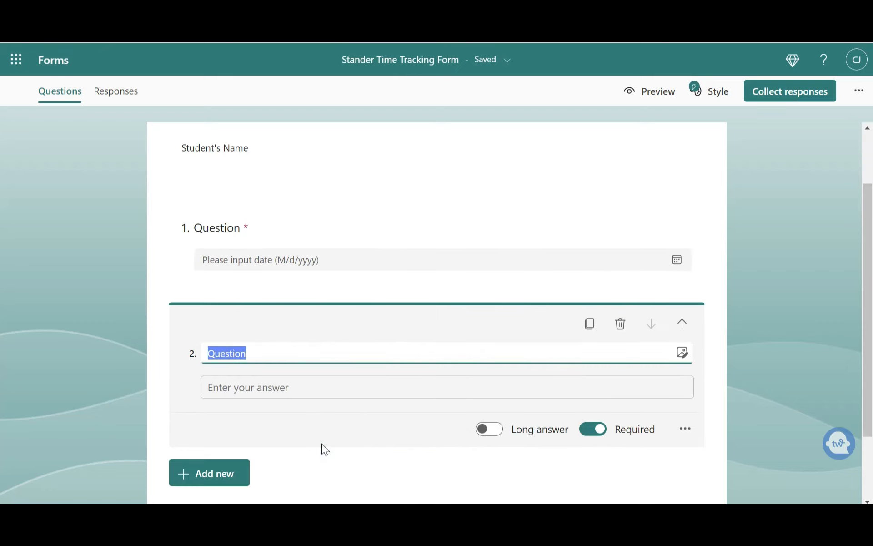
{"action": "type", "text": "Name"}
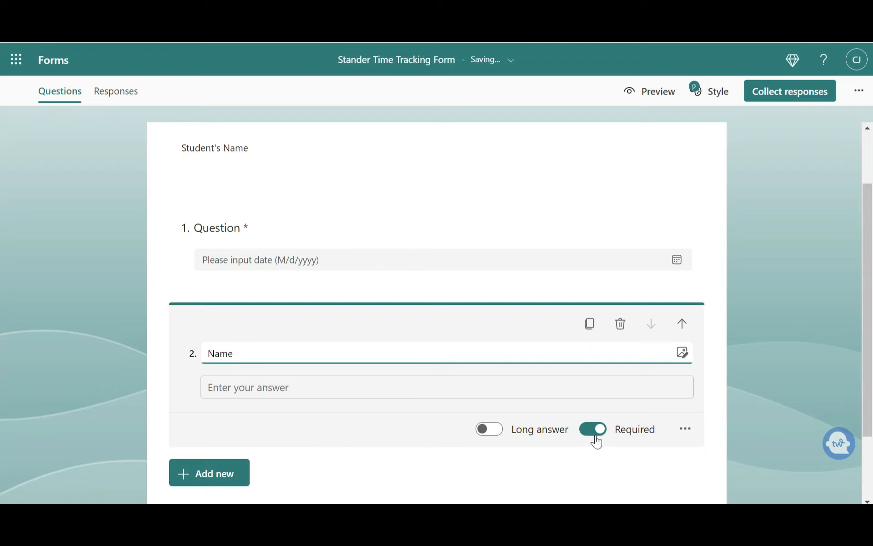
Add a Choice question "Did standing take place?" with the options Yes and No
{"action": "left_click", "coordinate": [221, 475]}
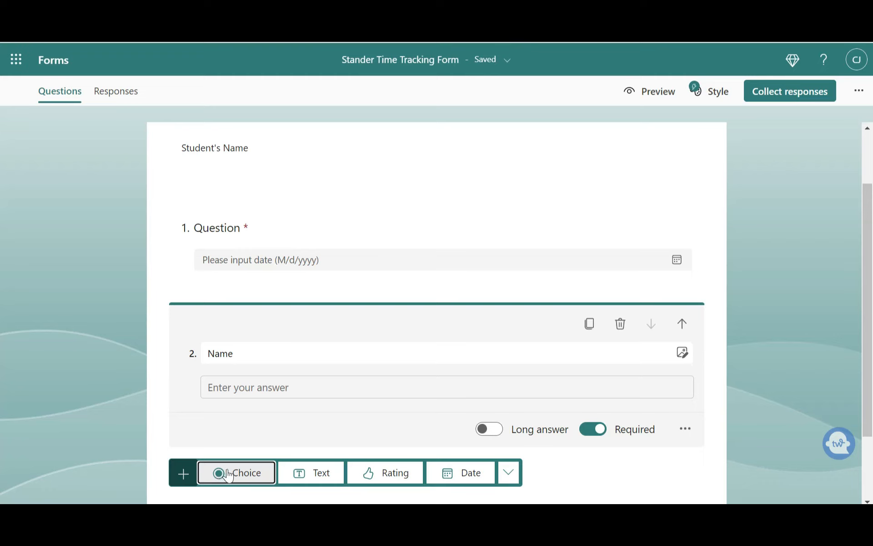
{"action": "left_click", "coordinate": [226, 468]}
{"action": "type", "text": "Didi"}
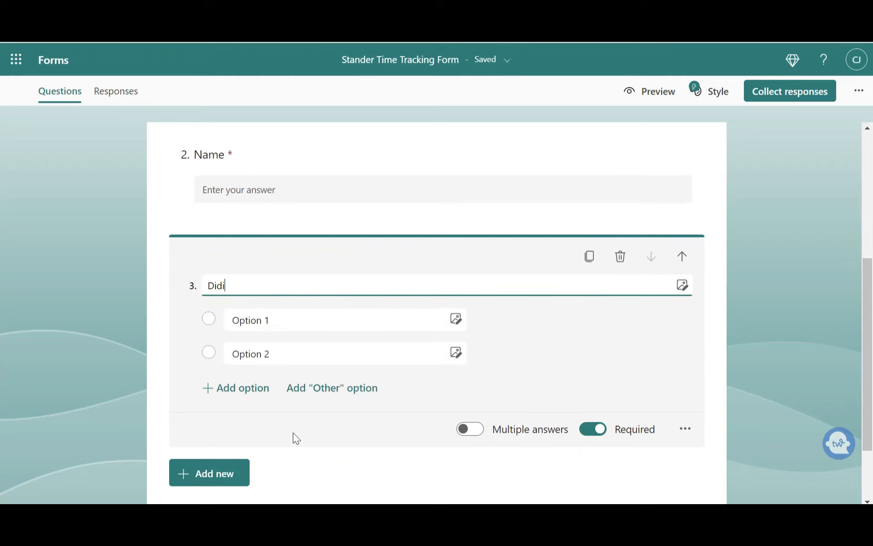
{"action": "type", "text": "standing take palc"}
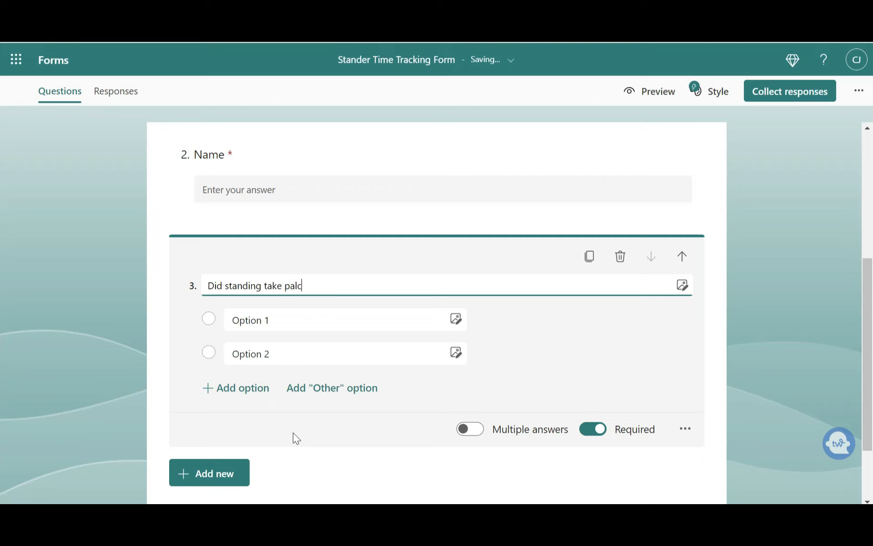
{"action": "key", "text": "BackSpace"}
{"action": "key", "text": "BackSpace"}
{"action": "key", "text": "BackSpace"}
{"action": "type", "text": "lace?"}
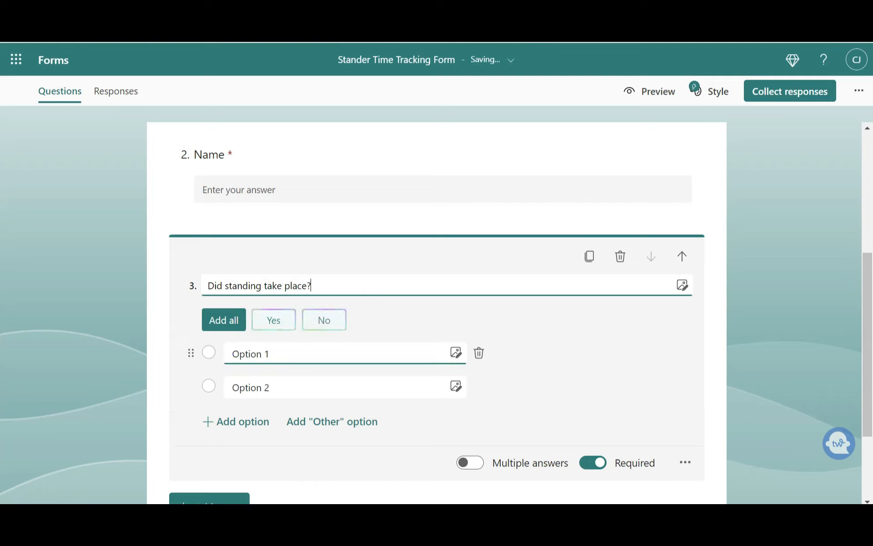
{"action": "left_click", "coordinate": [277, 334]}
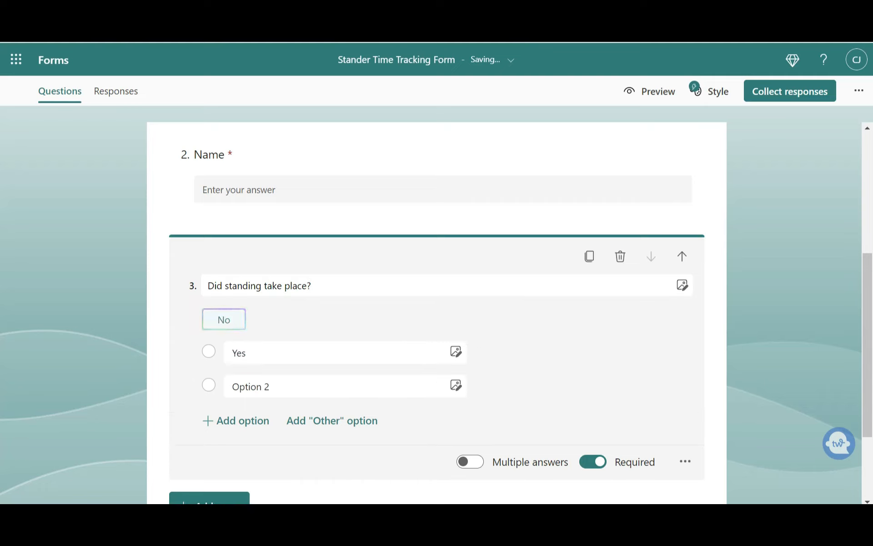
{"action": "left_click", "coordinate": [238, 322]}
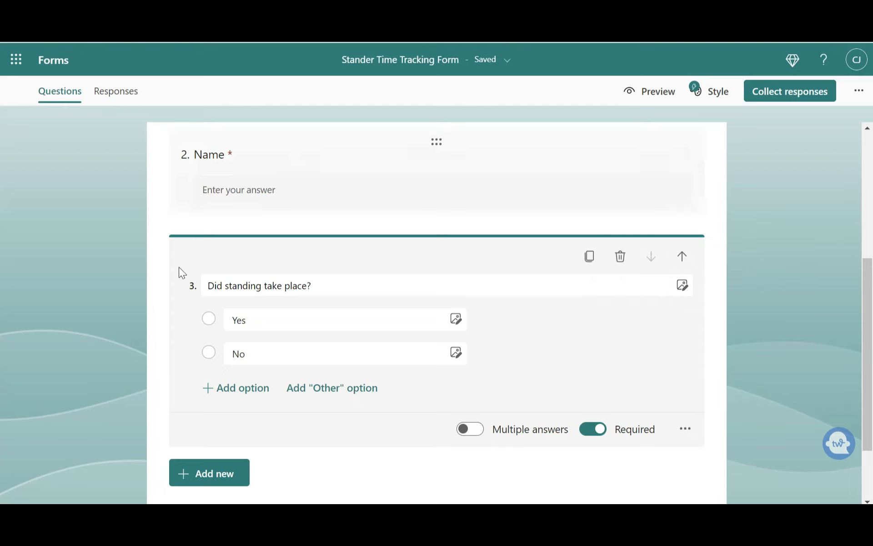
Add a Text question titled "How long did they stand?"
{"action": "left_click", "coordinate": [211, 475]}
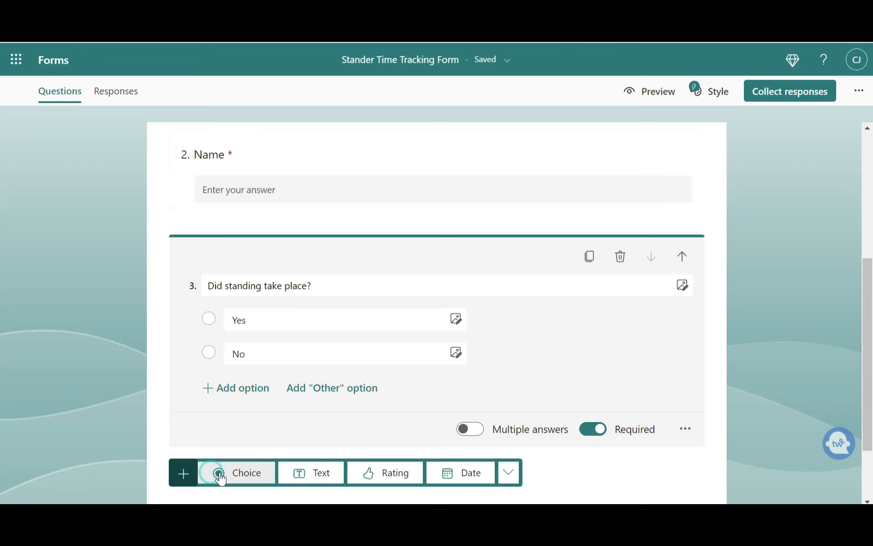
{"action": "left_click", "coordinate": [336, 476]}
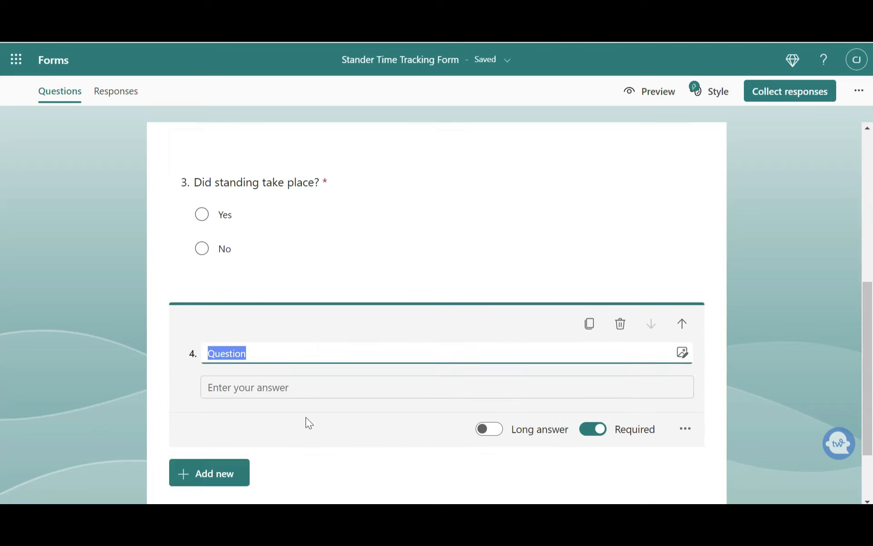
{"action": "type", "text": "How long "}
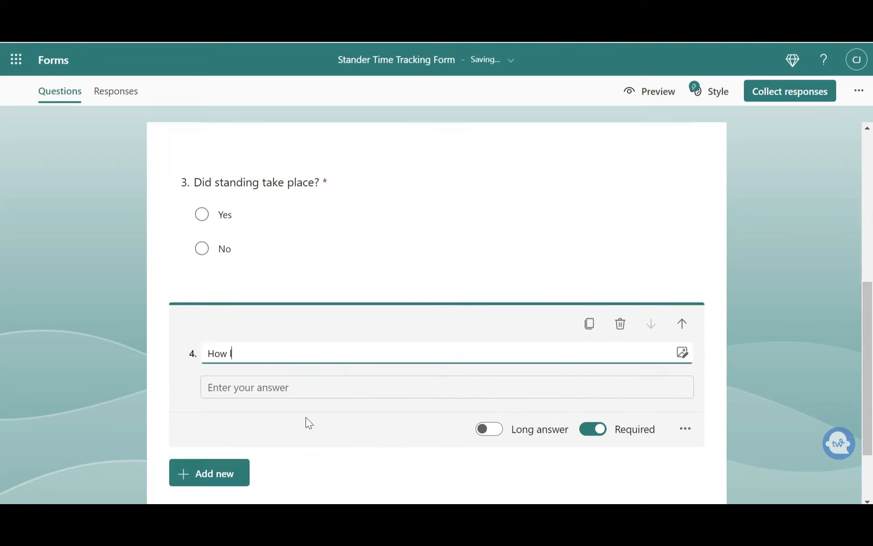
{"action": "type", "text": "did t"}
{"action": "key", "text": "BackSpace"}
{"action": "key", "text": "BackSpace"}
{"action": "type", "text": "they stand?"}
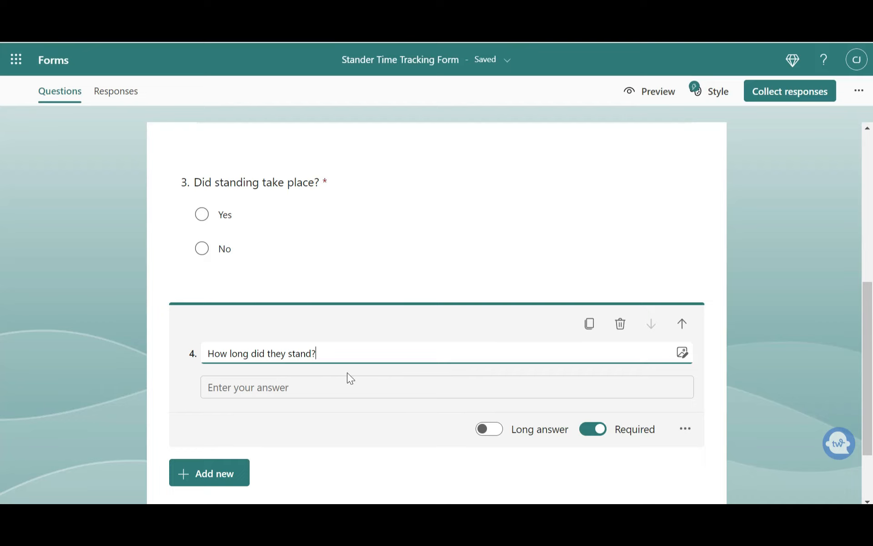
Add an optional Text question titled "Comments" by turning off Required
{"action": "left_click", "coordinate": [190, 478]}
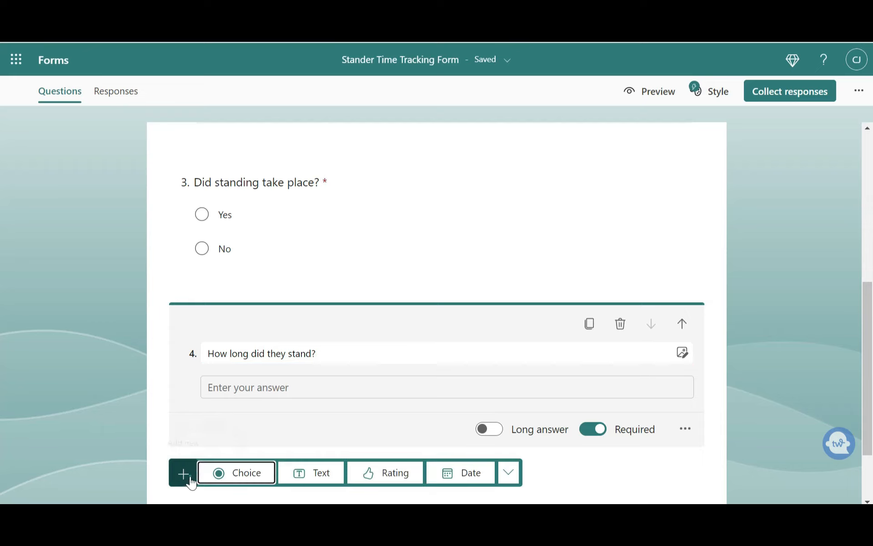
{"action": "left_click", "coordinate": [322, 476]}
{"action": "type", "text": "Co"}
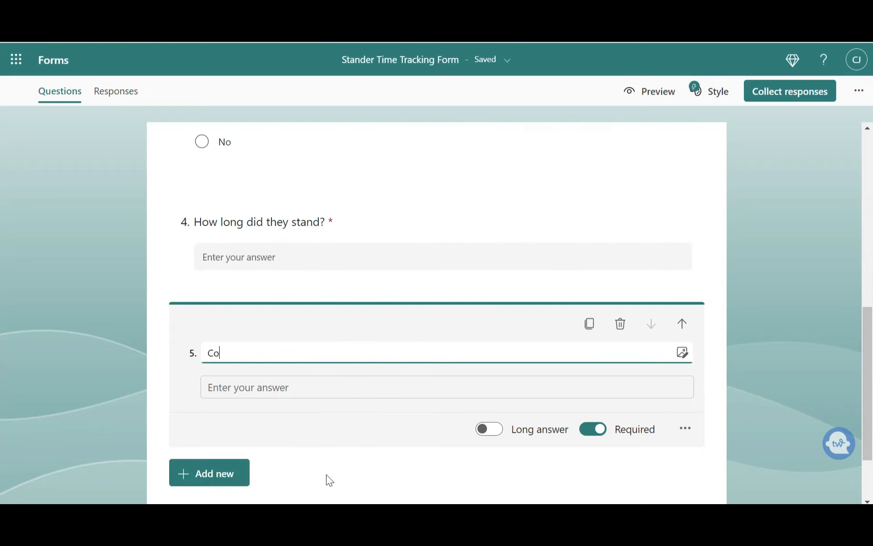
{"action": "type", "text": "mments"}
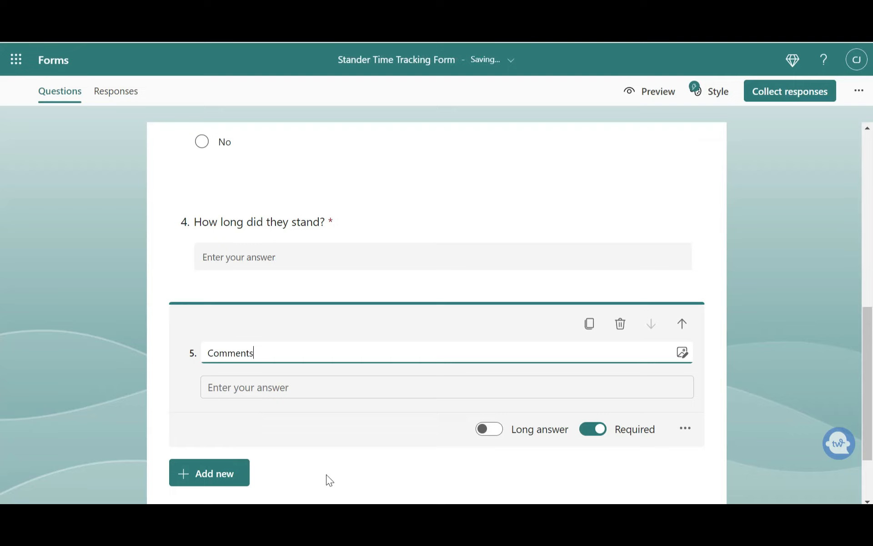
{"action": "left_click", "coordinate": [600, 429]}
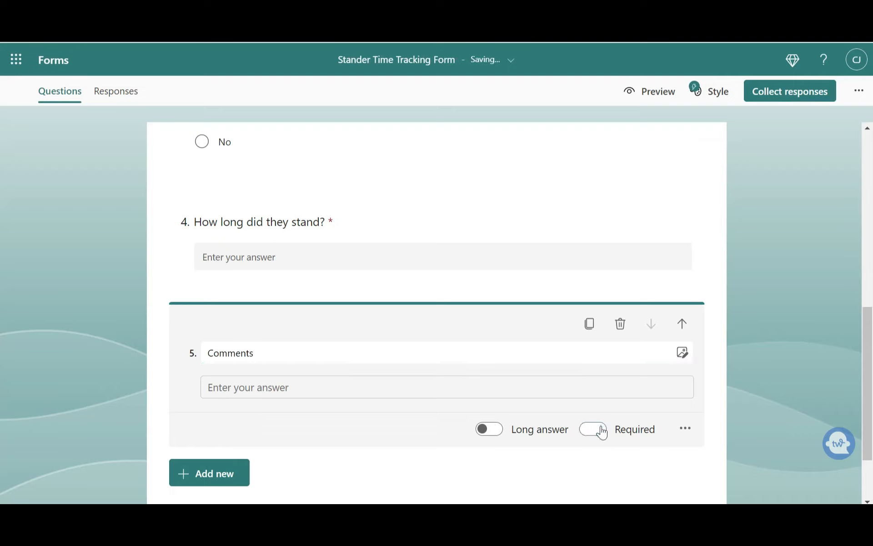
Open the response collection options and copy the form's link
{"action": "left_click_drag", "start_coordinate": [870, 385], "coordinate": [869, 191]}
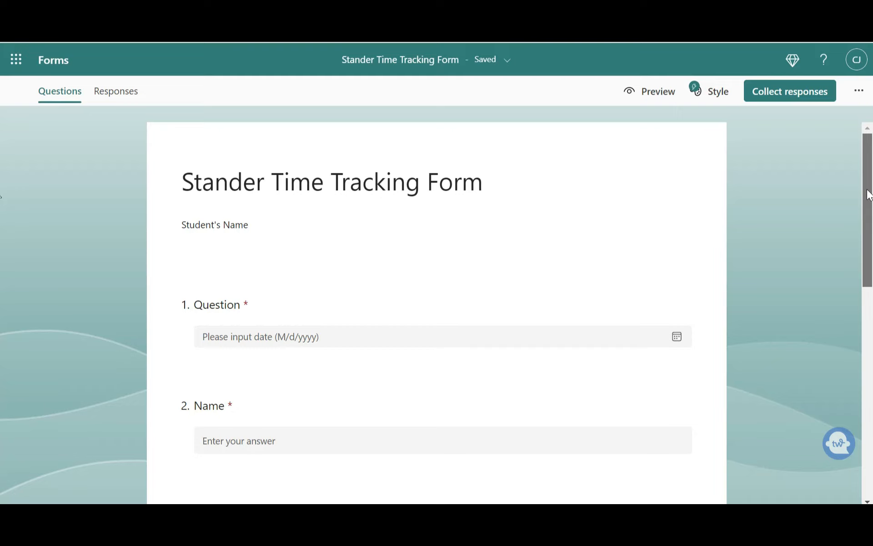
{"action": "left_click", "coordinate": [785, 98]}
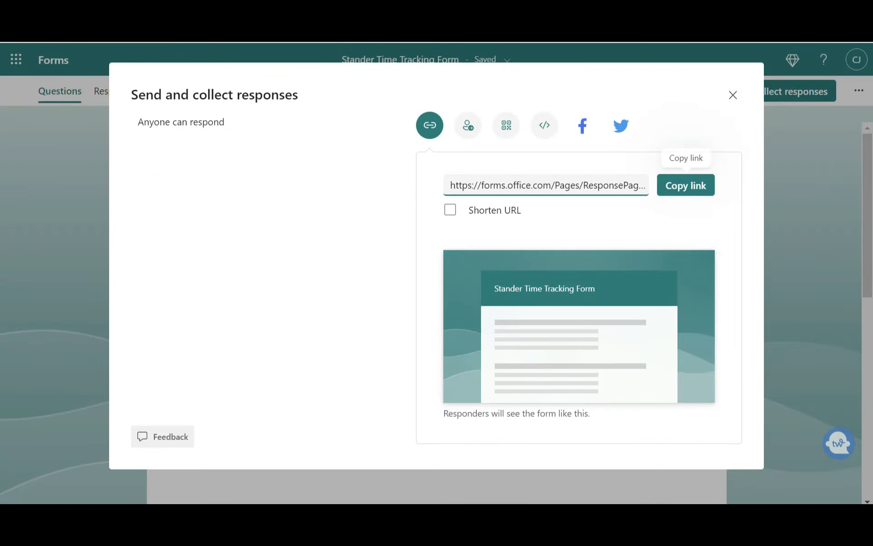
{"action": "left_click", "coordinate": [682, 191]}
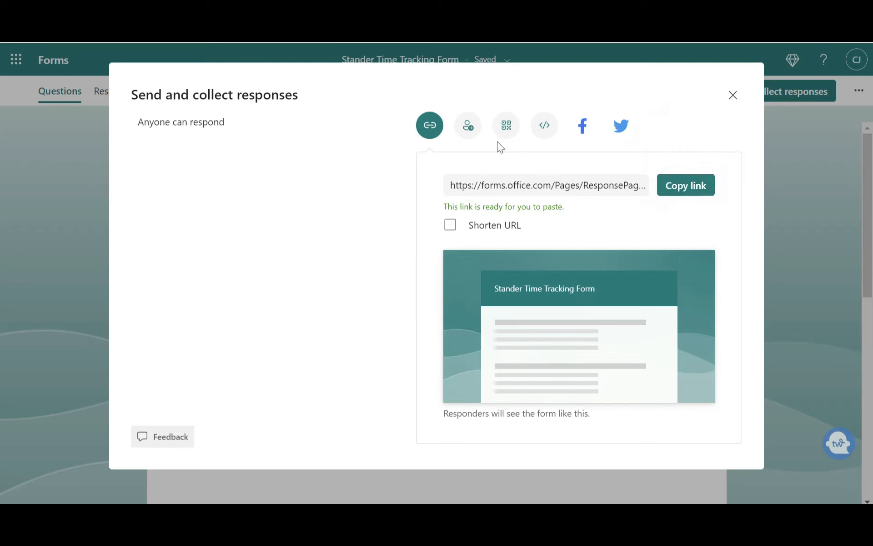
Browse the email invitation and QR code sharing options for the form
{"action": "left_click", "coordinate": [475, 137]}
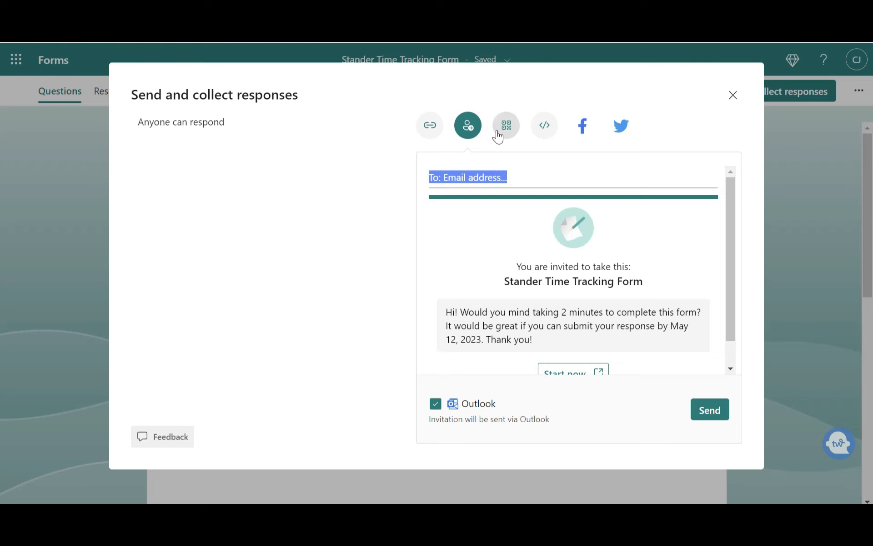
{"action": "left_click", "coordinate": [498, 134]}
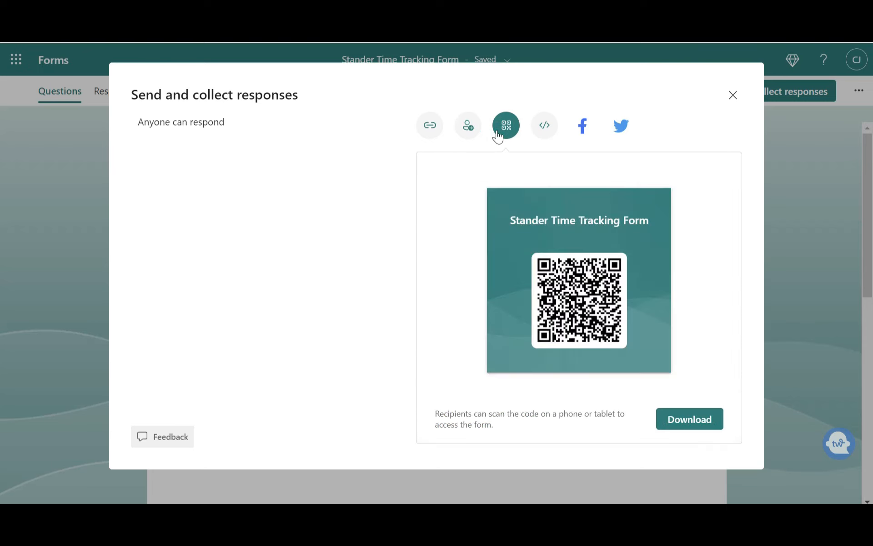
{"action": "left_click", "coordinate": [424, 125]}
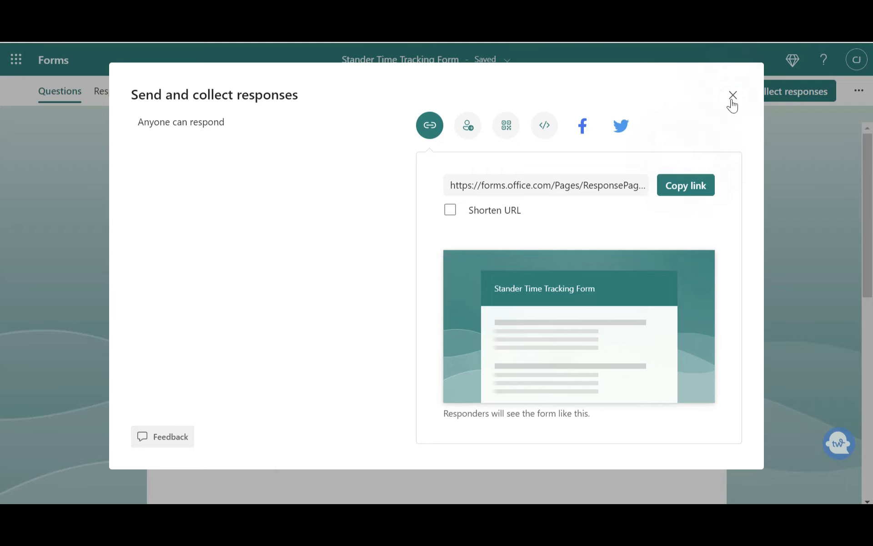
Copy the form link again and close the sharing dialog
{"action": "left_click", "coordinate": [685, 190]}
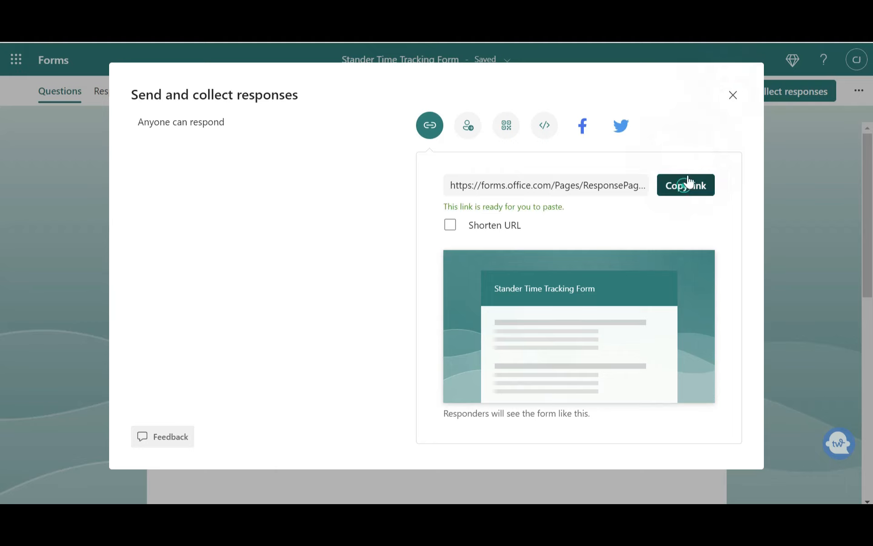
{"action": "left_click", "coordinate": [733, 96]}
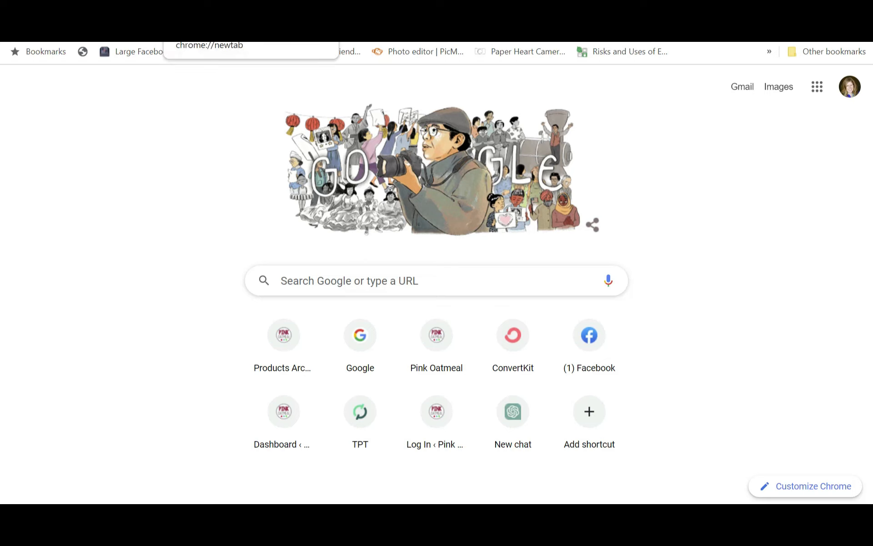
Switch to Chrome and open the copied form link in a new tab
{"action": "key", "text": "ctrl+v"}
{"action": "key", "text": "Return"}
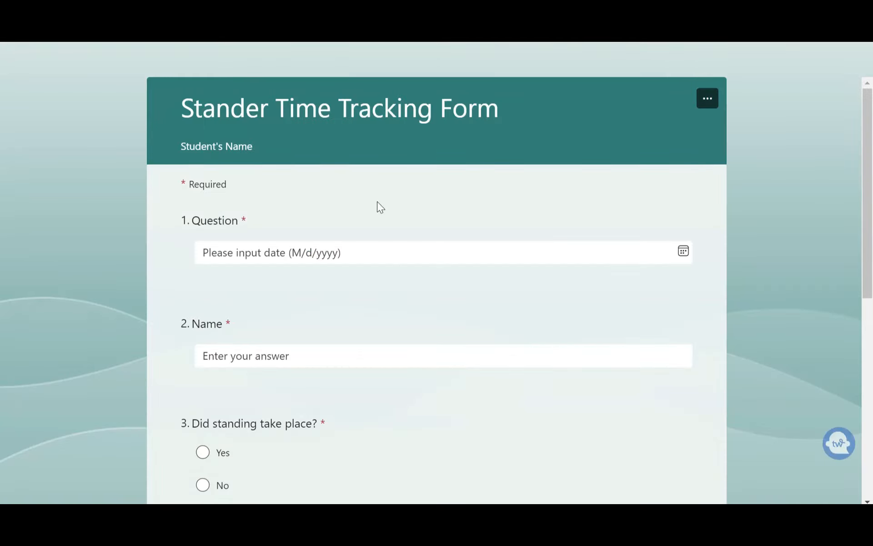
Fill in the form's date as 5/5/2023 and enter the student's name
{"action": "left_click", "coordinate": [309, 253]}
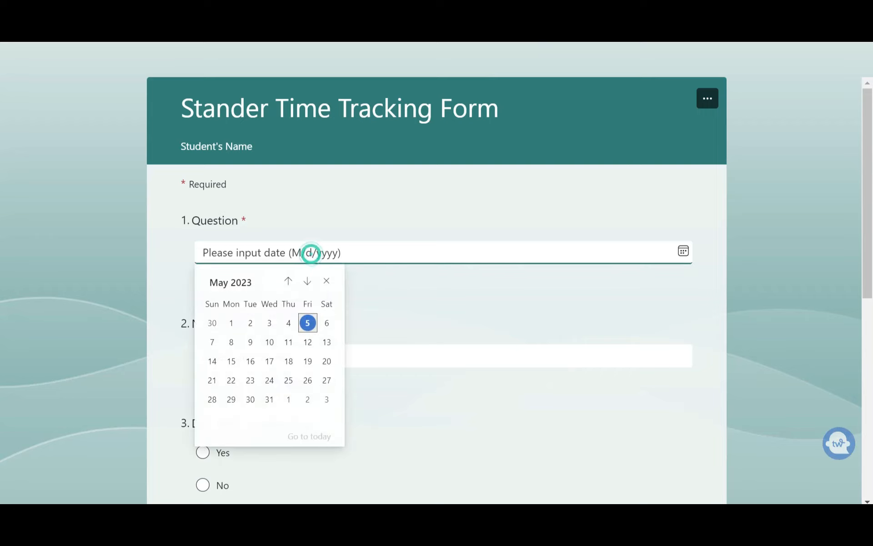
{"action": "left_click", "coordinate": [309, 321]}
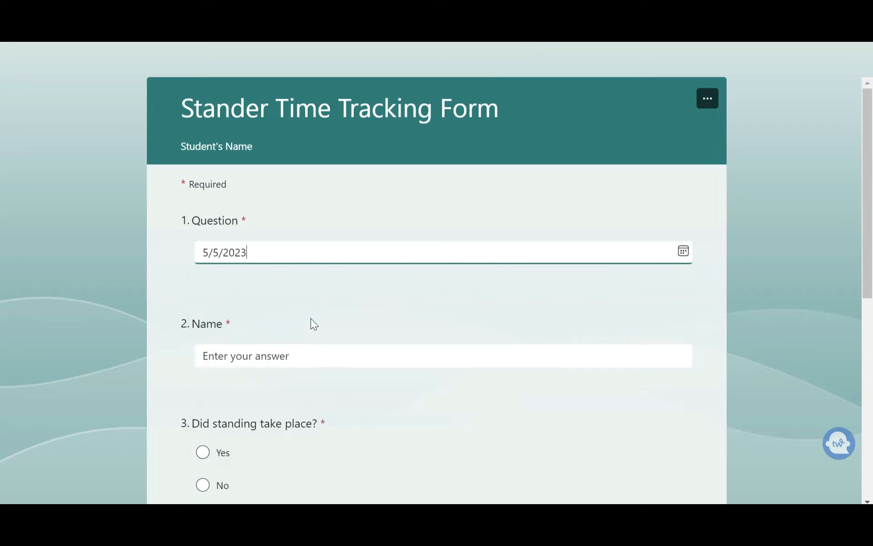
{"action": "left_click", "coordinate": [257, 357]}
{"action": "type", "text": "June Smith"}
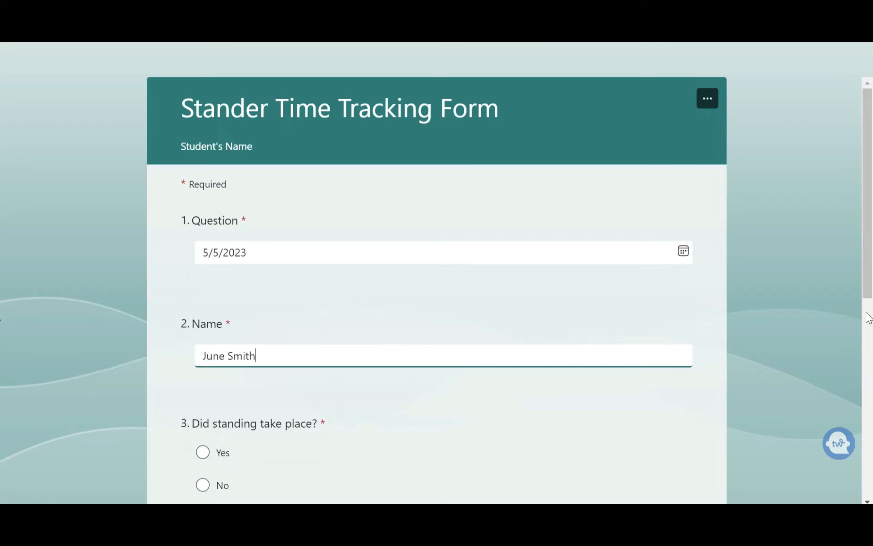
Answer Yes to whether standing took place, enter 45 Minutes as the standing time, and submit the response
{"action": "scroll", "coordinate": [864, 287], "scroll_direction": "down", "scroll_amount": 3}
{"action": "left_click", "coordinate": [202, 314]}
{"action": "left_click", "coordinate": [231, 442]}
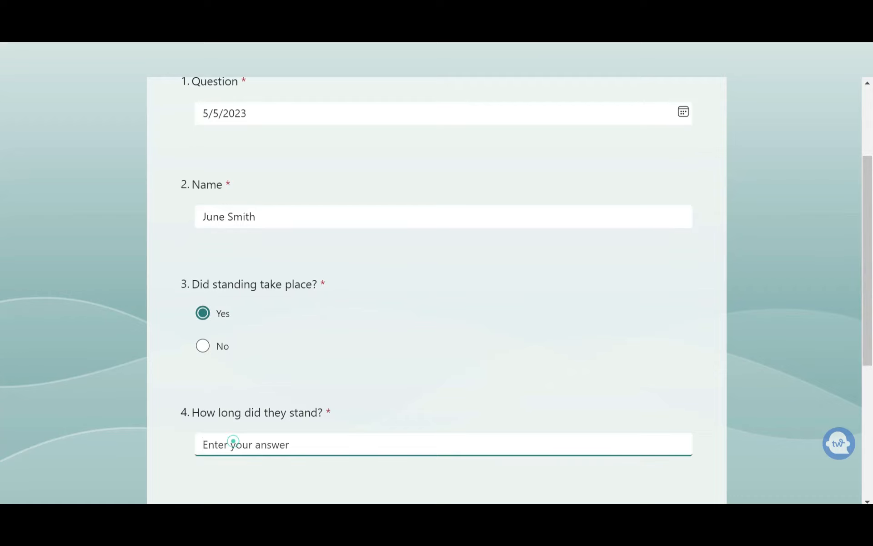
{"action": "type", "text": "45 Minutes"}
{"action": "left_click_drag", "start_coordinate": [868, 309], "coordinate": [863, 408]}
{"action": "left_click", "coordinate": [219, 385]}
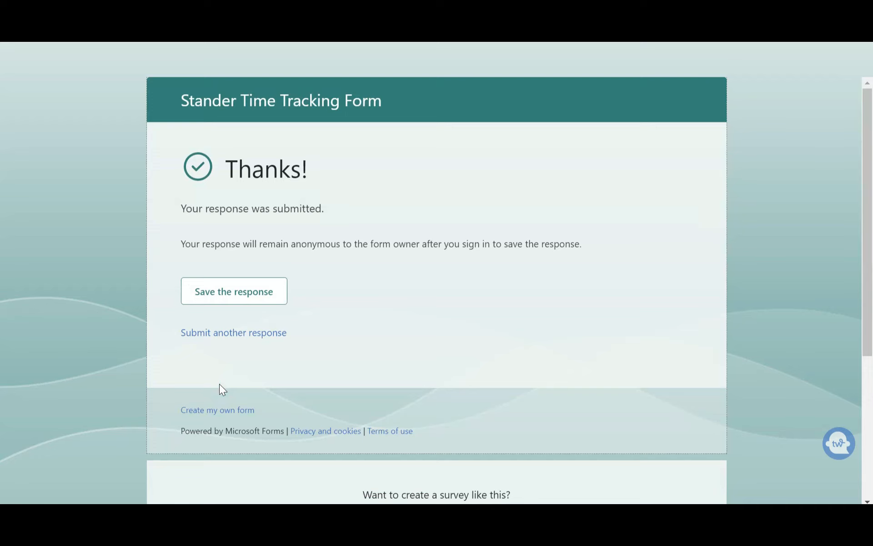
Start another response, pick 5/8/2023 as the date, enter the student's name and answer Yes to standing
{"action": "left_click", "coordinate": [227, 337]}
{"action": "left_click", "coordinate": [250, 259]}
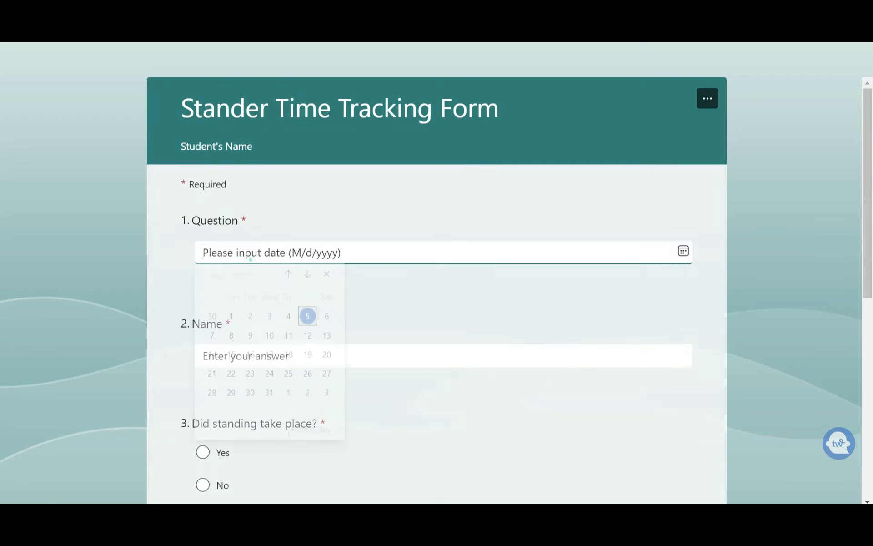
{"action": "left_click", "coordinate": [230, 343]}
{"action": "left_click", "coordinate": [227, 353]}
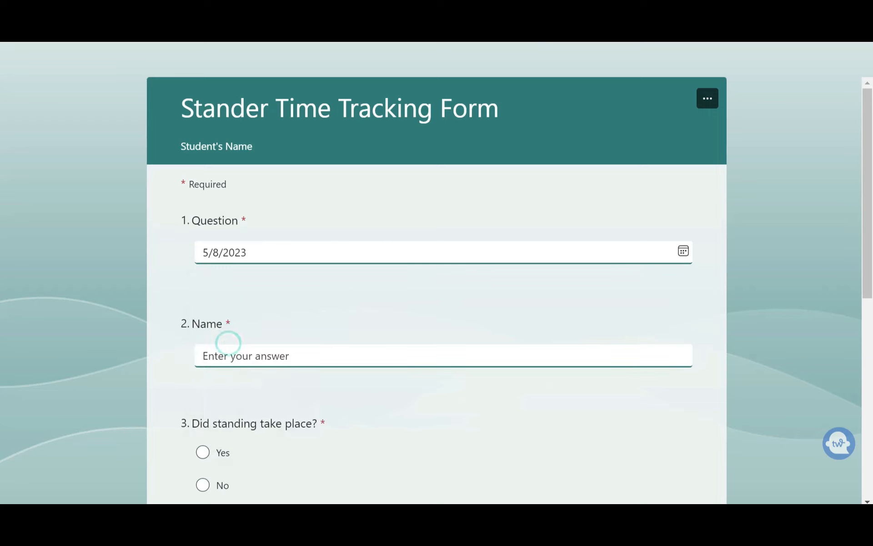
{"action": "type", "text": "June Smith"}
{"action": "left_click", "coordinate": [204, 454]}
Enter 48 Minutes as how long they stood
{"action": "scroll", "coordinate": [1, 360], "scroll_direction": "down", "scroll_amount": 3}
{"action": "scroll", "coordinate": [1, 359], "scroll_direction": "down", "scroll_amount": 3}
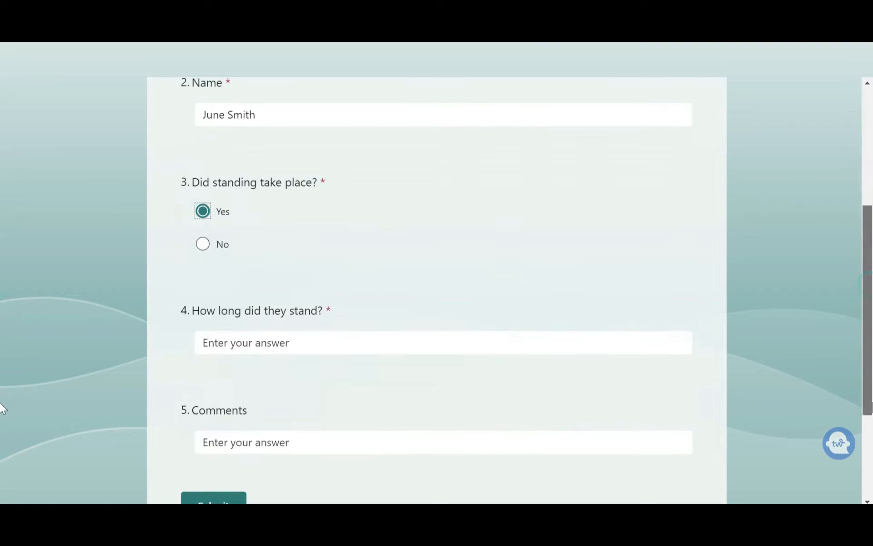
{"action": "left_click", "coordinate": [302, 345]}
{"action": "type", "text": "4"}
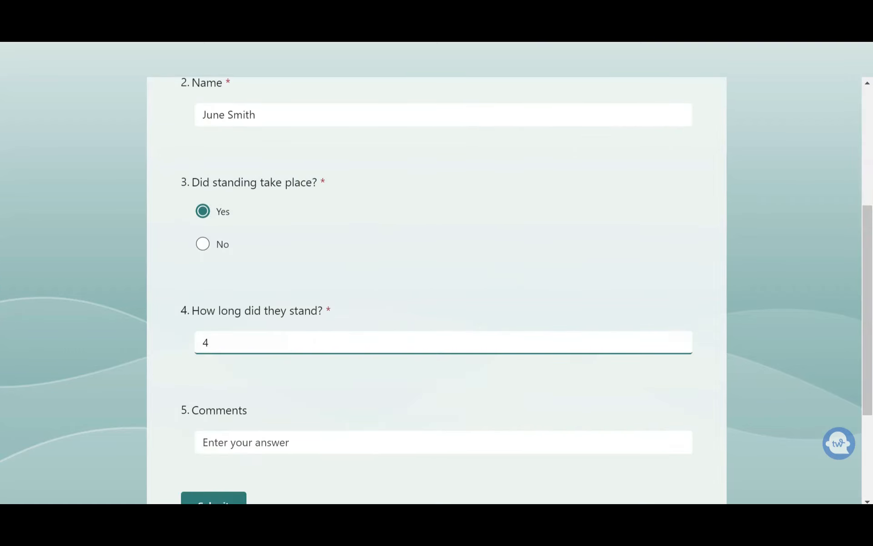
{"action": "type", "text": "8 Minutes"}
Add the comment All Went Well and submit the second response
{"action": "left_click", "coordinate": [259, 443]}
{"action": "type", "text": "A"}
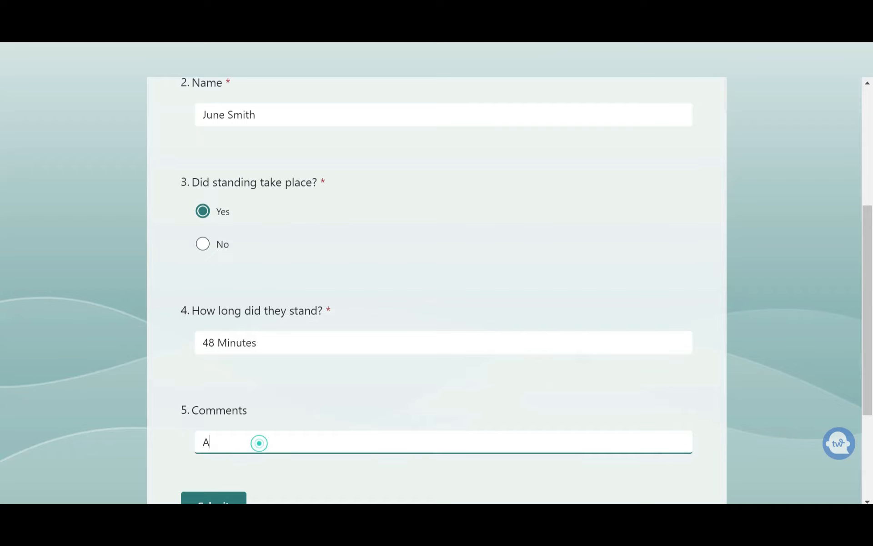
{"action": "type", "text": "ll Went Well"}
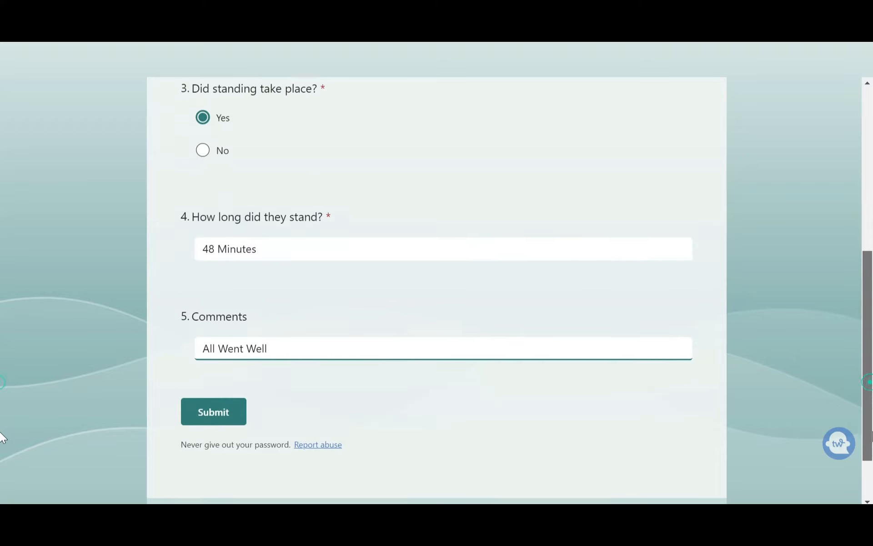
{"action": "scroll", "coordinate": [3, 434], "scroll_direction": "down", "scroll_amount": 2}
{"action": "left_click", "coordinate": [203, 405]}
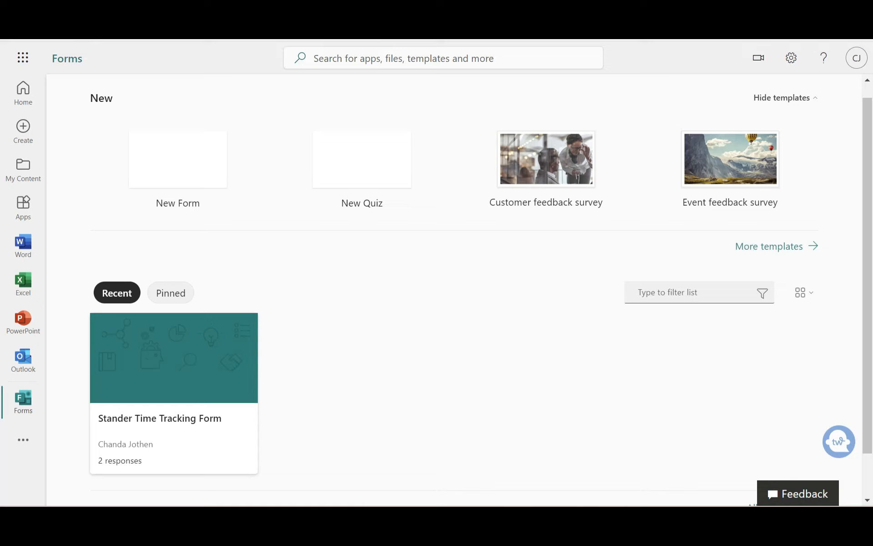
Return to Forms home, open the Stander Time Tracking Form and switch to its responses
{"action": "left_click", "coordinate": [24, 399]}
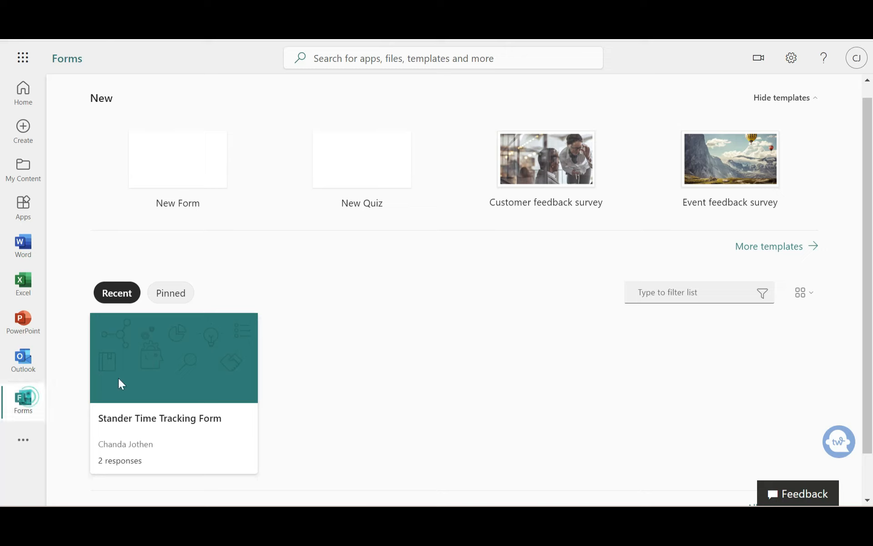
{"action": "left_click", "coordinate": [176, 400]}
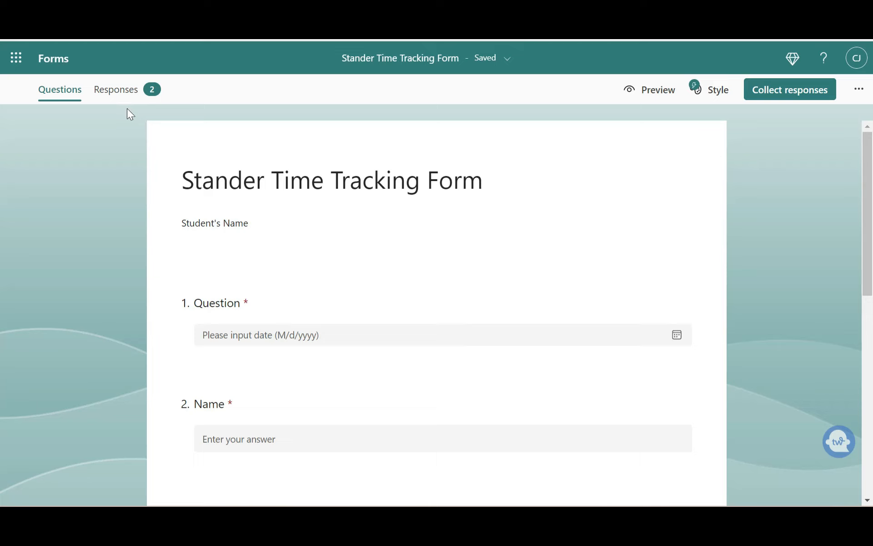
{"action": "left_click", "coordinate": [124, 92]}
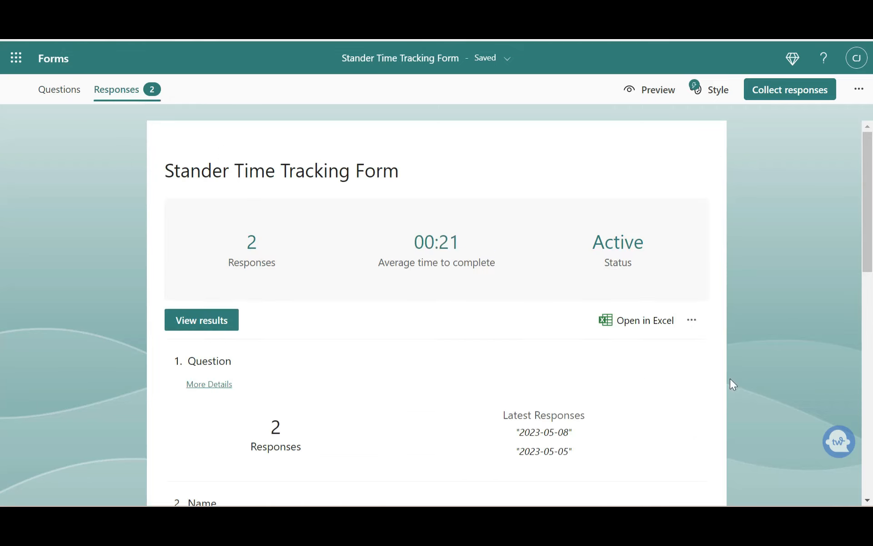
Export the responses to Excel and open the downloaded workbook to review all answer columns
{"action": "mouse_move", "coordinate": [870, 208]}
{"action": "left_mouse_down"}
{"action": "mouse_move", "coordinate": [872, 455]}
{"action": "mouse_move", "coordinate": [866, 222]}
{"action": "left_mouse_up"}
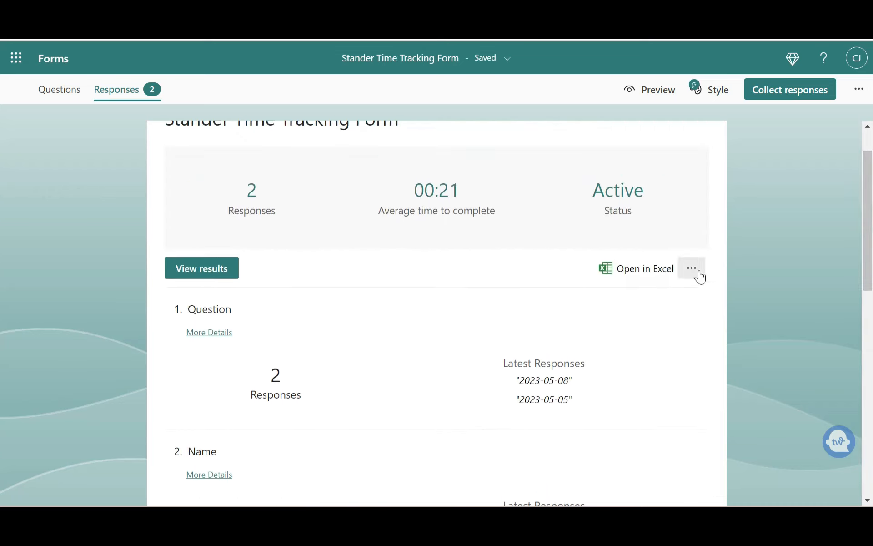
{"action": "left_click", "coordinate": [648, 278]}
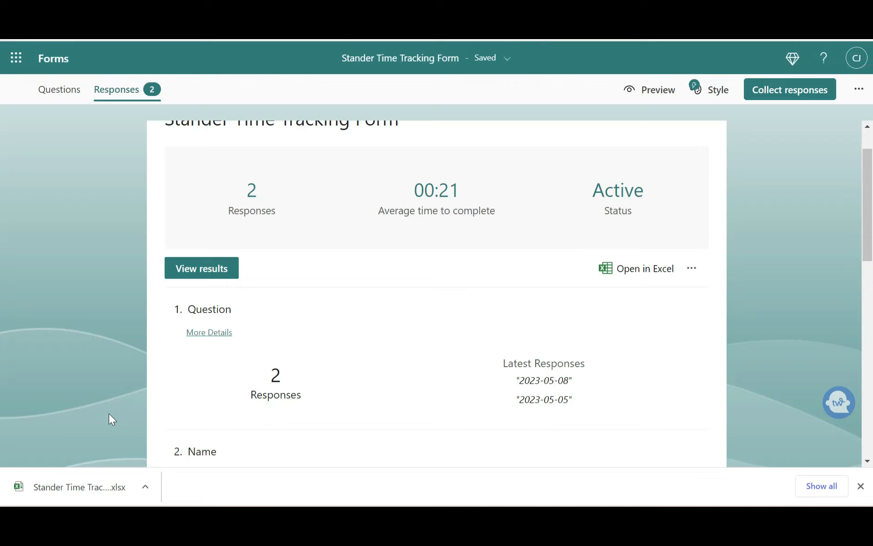
{"action": "left_click", "coordinate": [85, 479]}
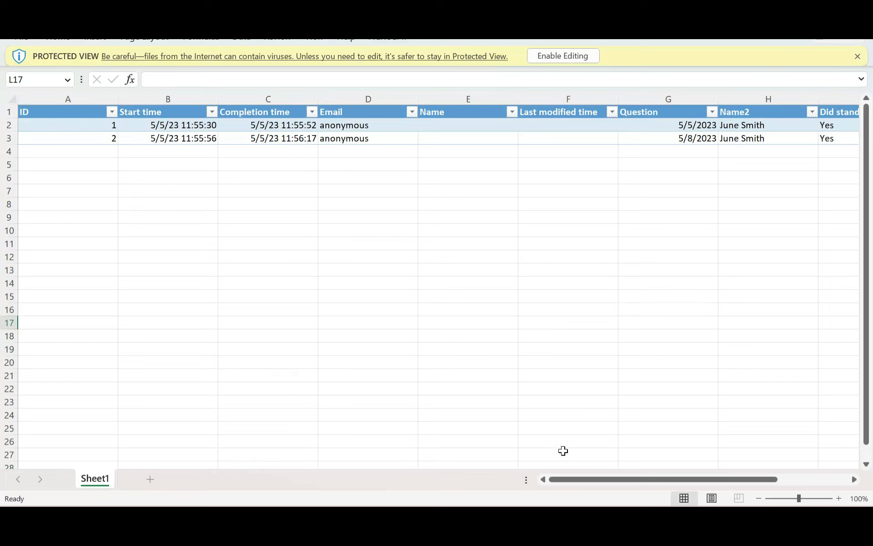
{"action": "left_click_drag", "start_coordinate": [596, 480], "coordinate": [679, 485]}
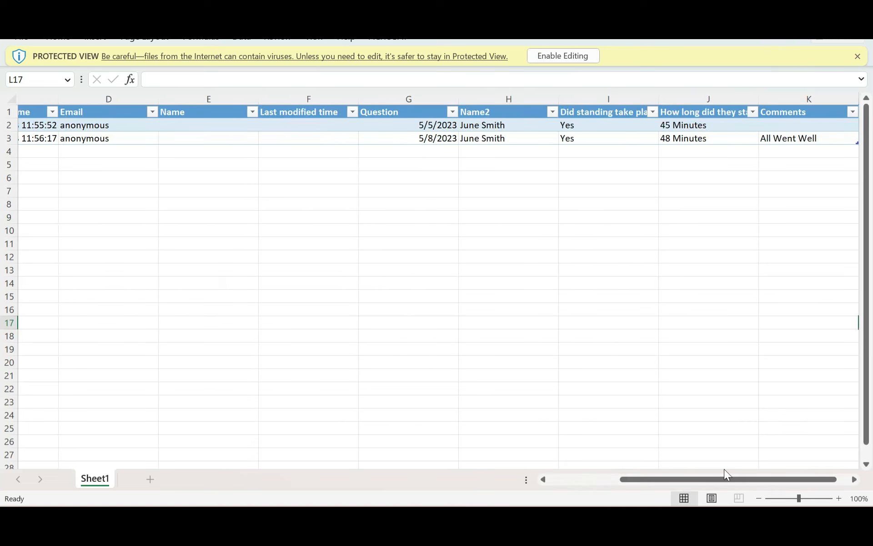